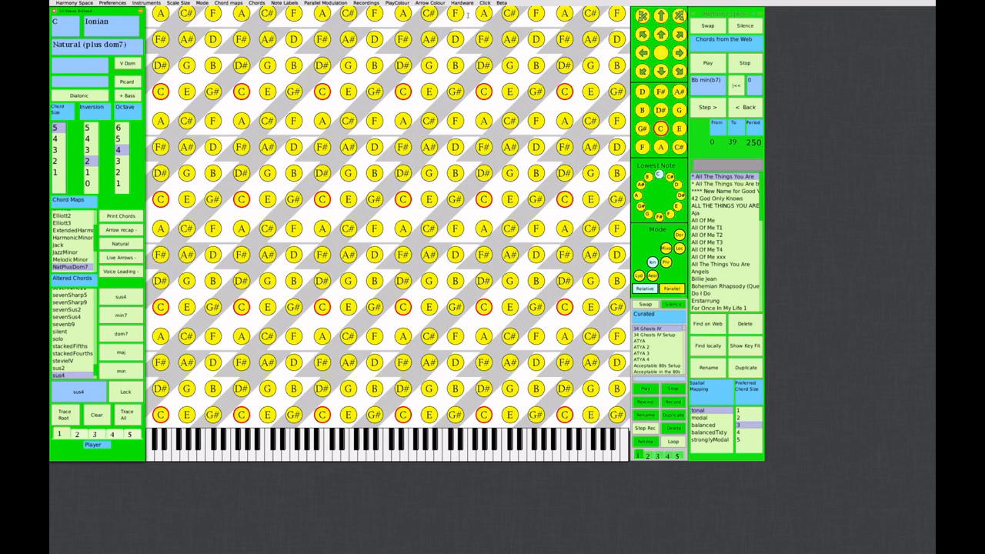
# Start OSC IN for the helpers, and test-run the step sequencer in Max by switching it on and off.
pyautogui.click(462, 3)
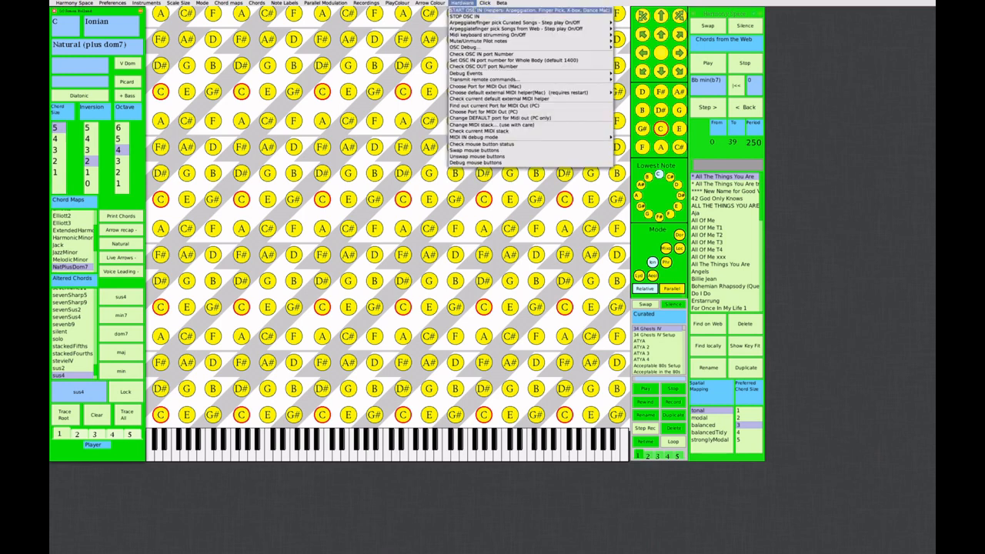
pyautogui.click(486, 10)
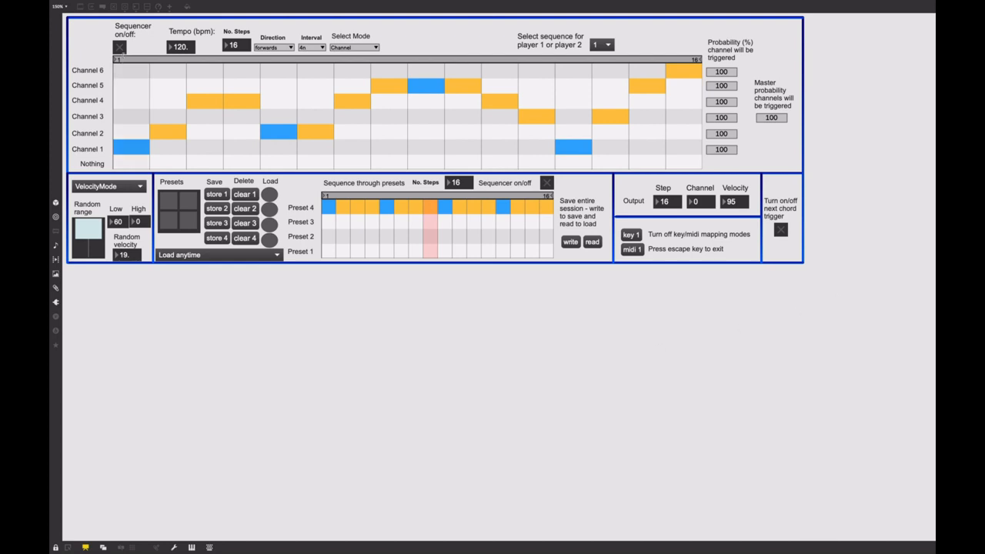
pyautogui.click(121, 49)
pyautogui.click(121, 48)
# Lengthen the sequence to 32 steps, with the loop range covering all of them, and draw varied channel triggers across steps 17 to 31.
pyautogui.click(238, 49)
pyautogui.write('32')
pyautogui.press('Return')
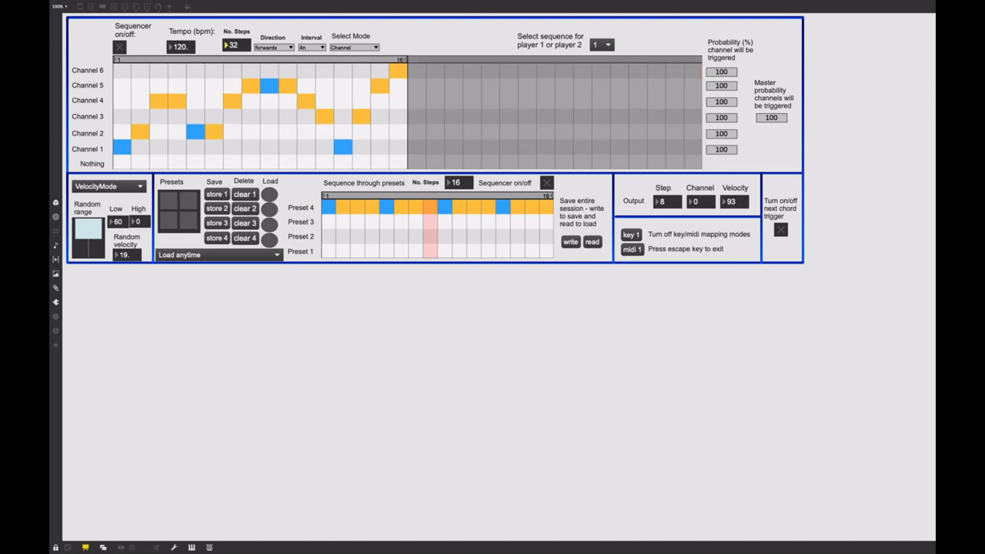
pyautogui.moveTo(406, 59); pyautogui.dragTo(697, 60)
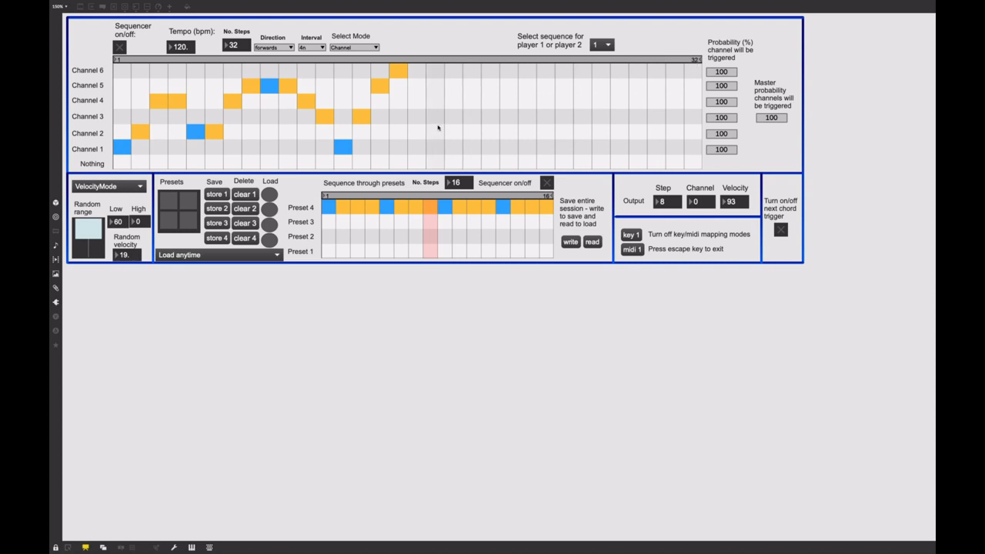
pyautogui.moveTo(420, 133)
pyautogui.mouseDown()
pyautogui.moveTo(455, 99)
pyautogui.moveTo(549, 103)
pyautogui.moveTo(581, 123)
pyautogui.moveTo(680, 122)
pyautogui.mouseUp()
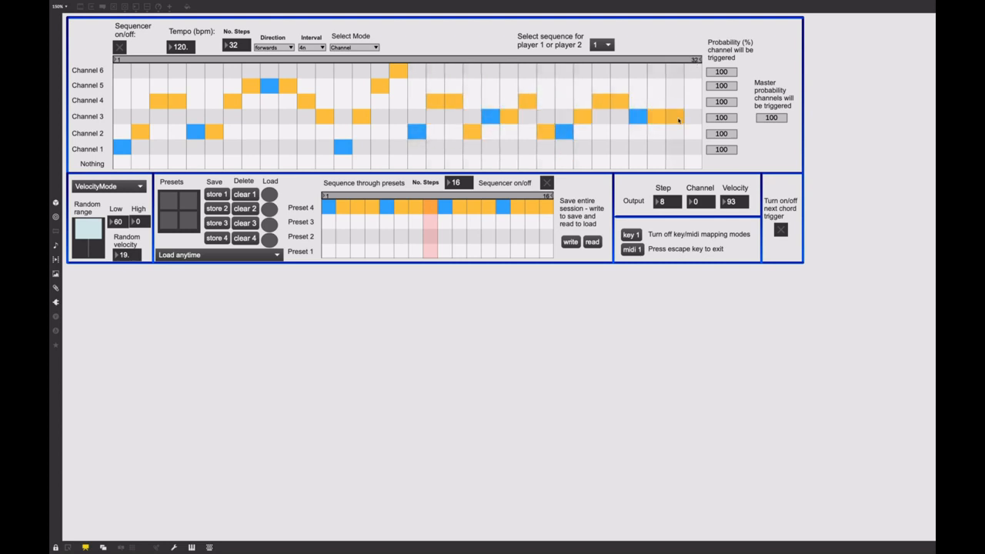
# Set the playback direction to random and test it by switching the sequencer on and off.
pyautogui.click(291, 48)
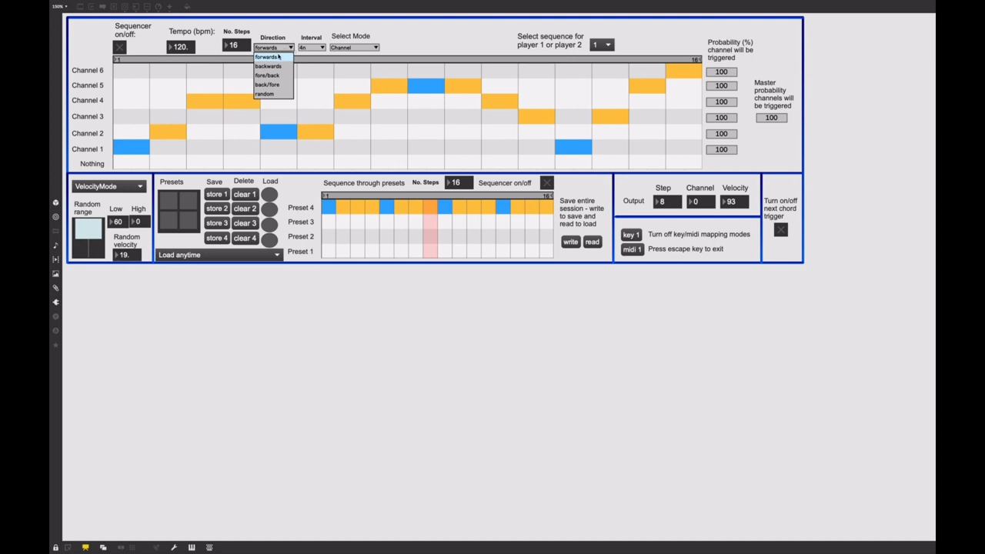
pyautogui.click(277, 56)
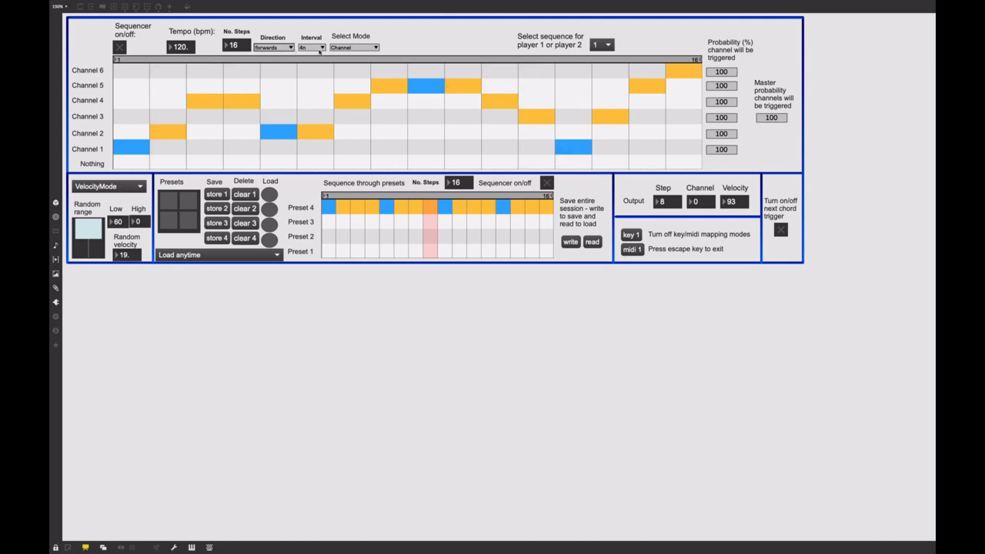
pyautogui.click(283, 47)
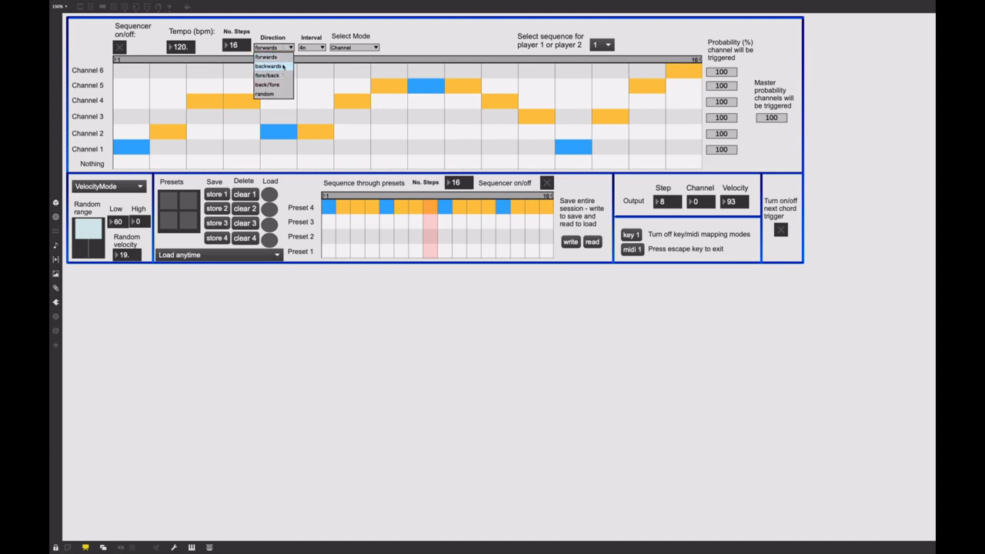
pyautogui.click(276, 93)
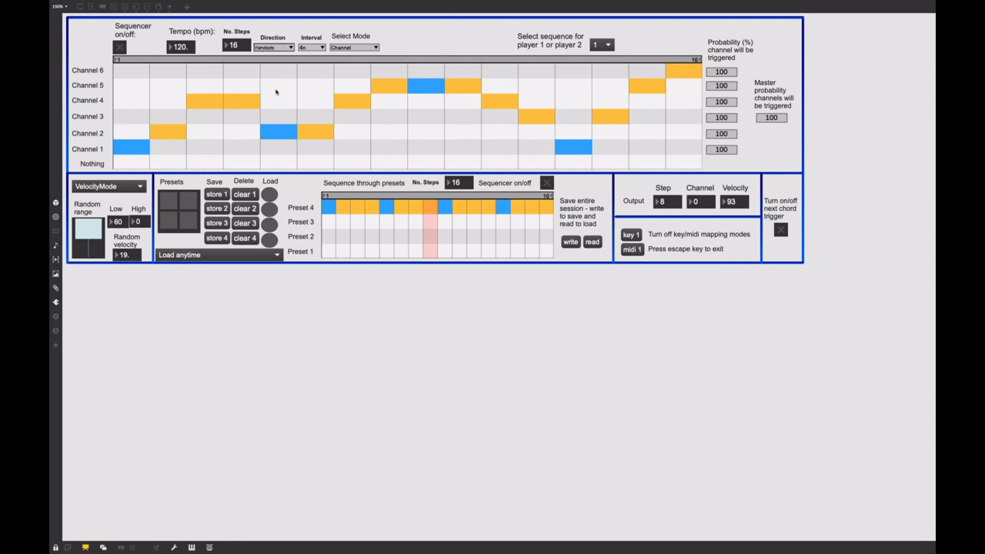
pyautogui.click(121, 46)
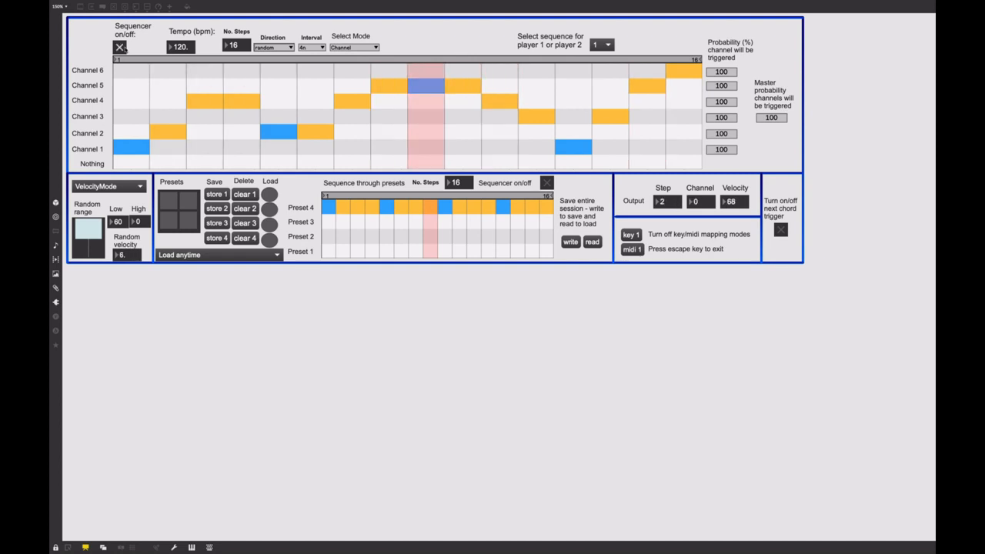
pyautogui.click(124, 49)
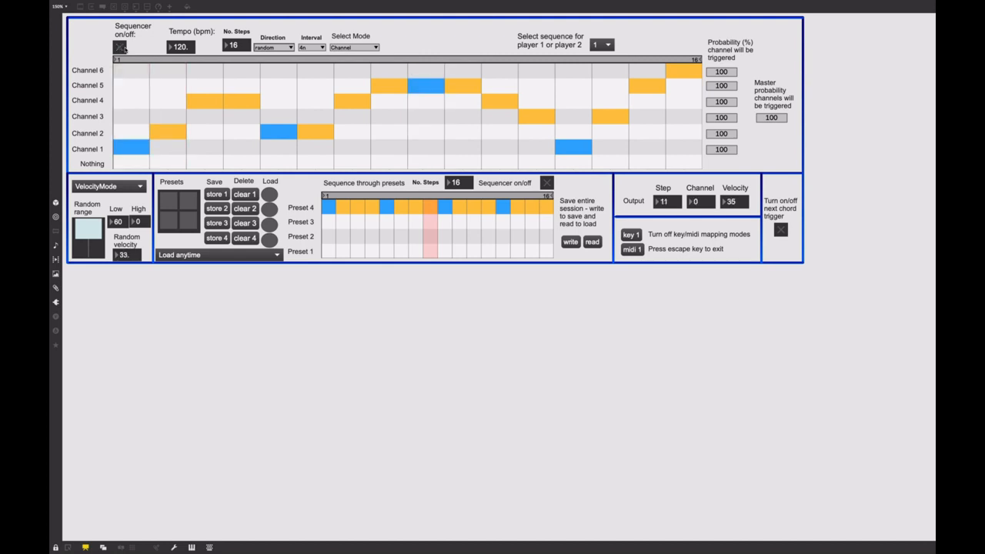
pyautogui.click(315, 48)
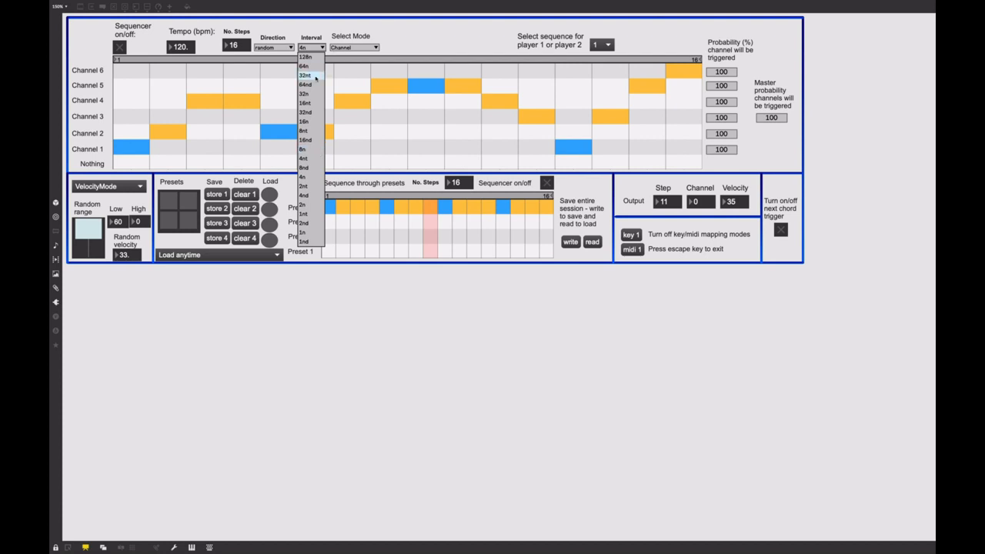
pyautogui.click(361, 50)
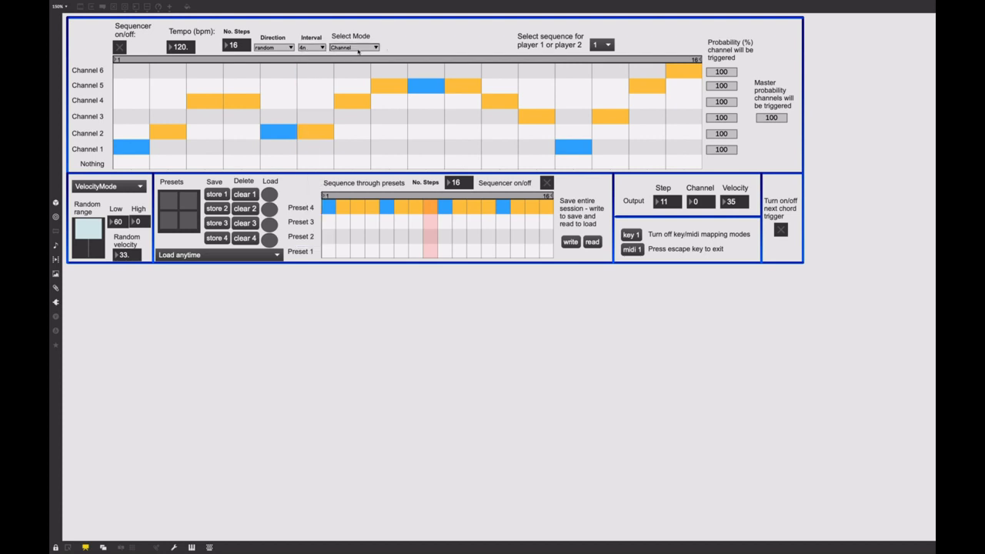
# Select Channel mode and set all 16 steps of the sequence to Nothing.
pyautogui.click(368, 48)
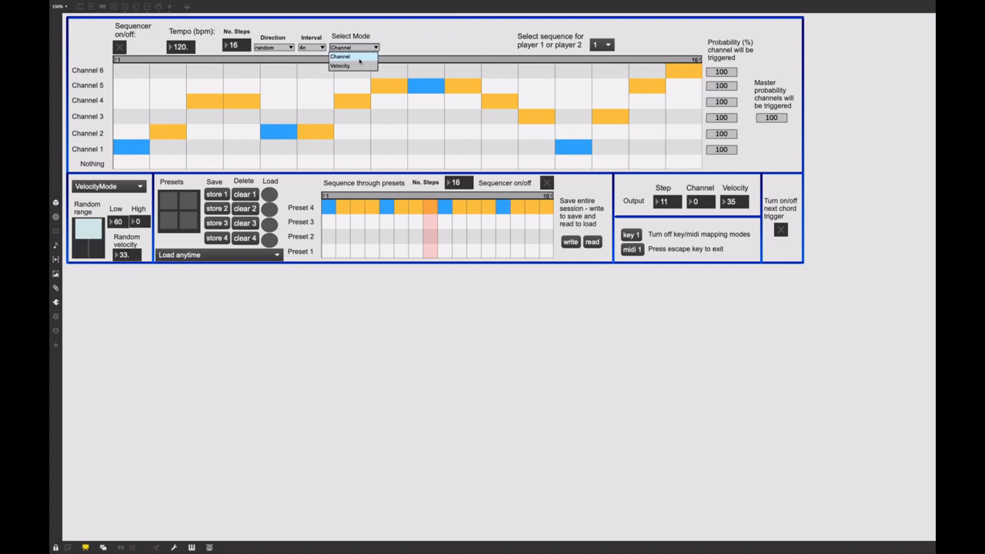
pyautogui.click(360, 58)
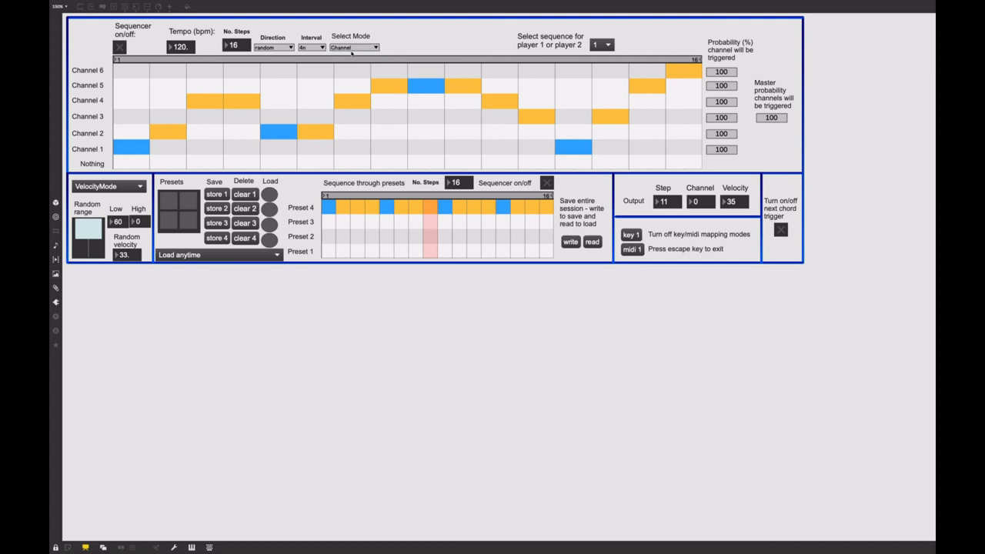
pyautogui.moveTo(129, 147)
pyautogui.mouseDown()
pyautogui.moveTo(156, 123)
pyautogui.moveTo(198, 114)
pyautogui.moveTo(280, 136)
pyautogui.moveTo(285, 152)
pyautogui.mouseUp()
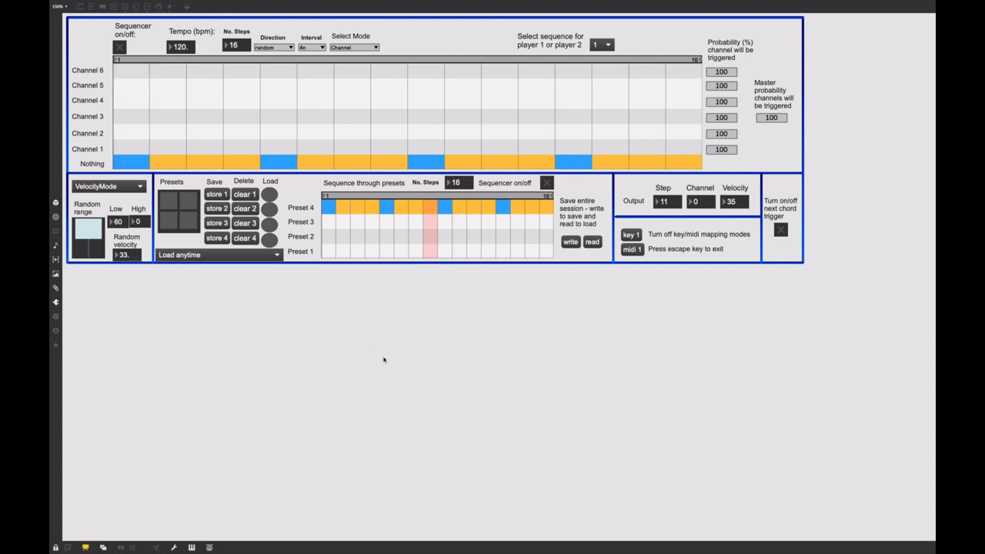
pyautogui.moveTo(242, 150)
pyautogui.mouseDown()
pyautogui.moveTo(316, 160)
pyautogui.moveTo(242, 162)
pyautogui.mouseUp()
# Assign Channel 1 to steps 1, 5, 9, 11, 13 and 15 of the sequence.
pyautogui.click(130, 149)
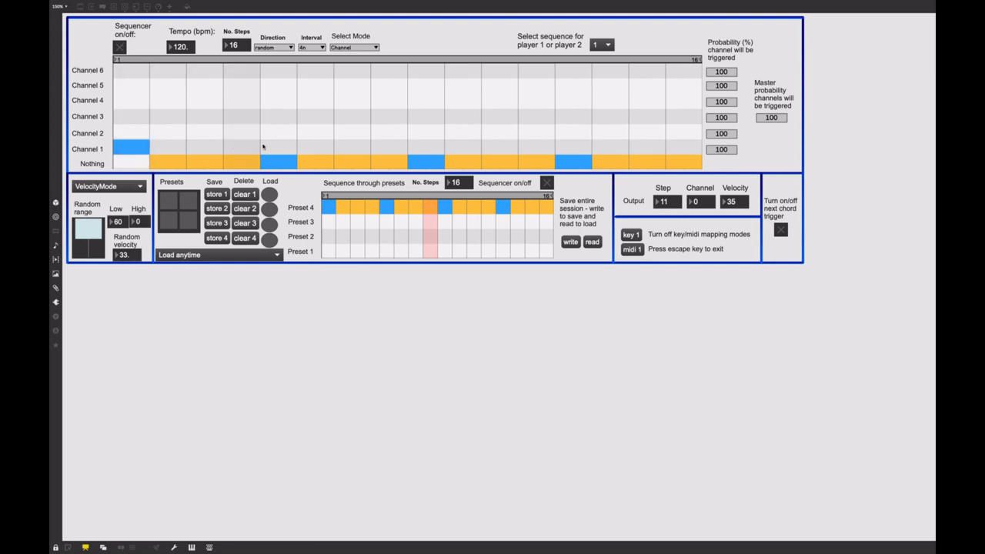
pyautogui.click(265, 150)
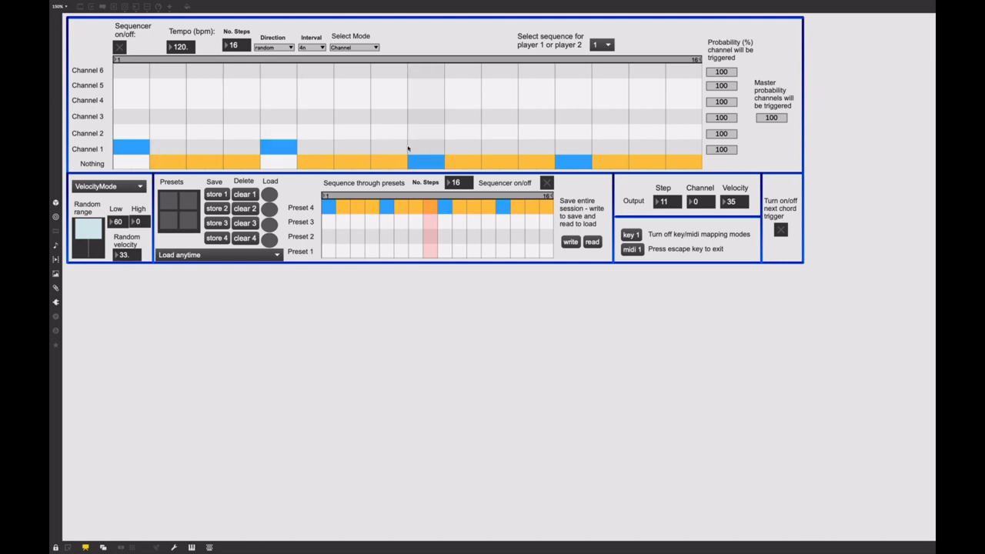
pyautogui.click(420, 147)
pyautogui.click(508, 134)
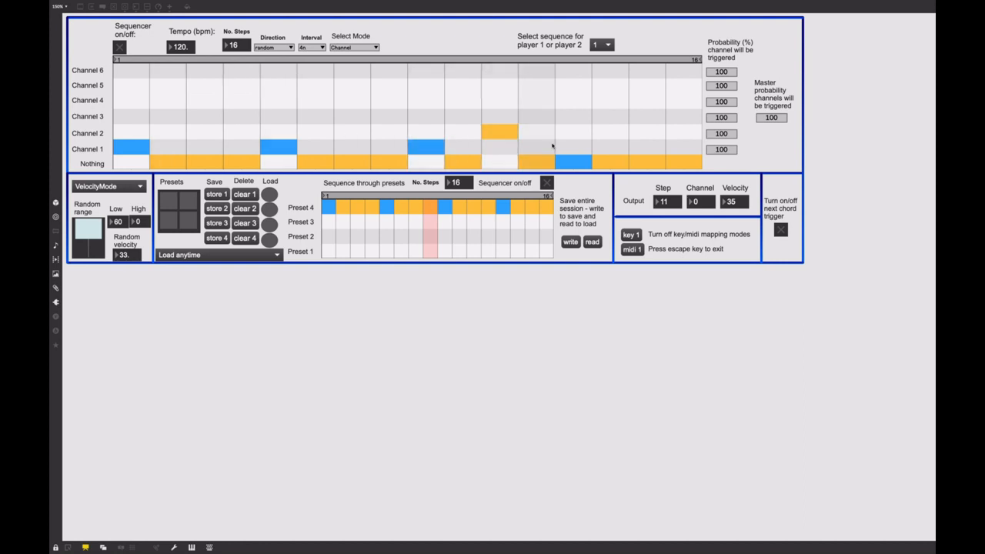
pyautogui.click(573, 150)
pyautogui.click(503, 148)
pyautogui.click(633, 149)
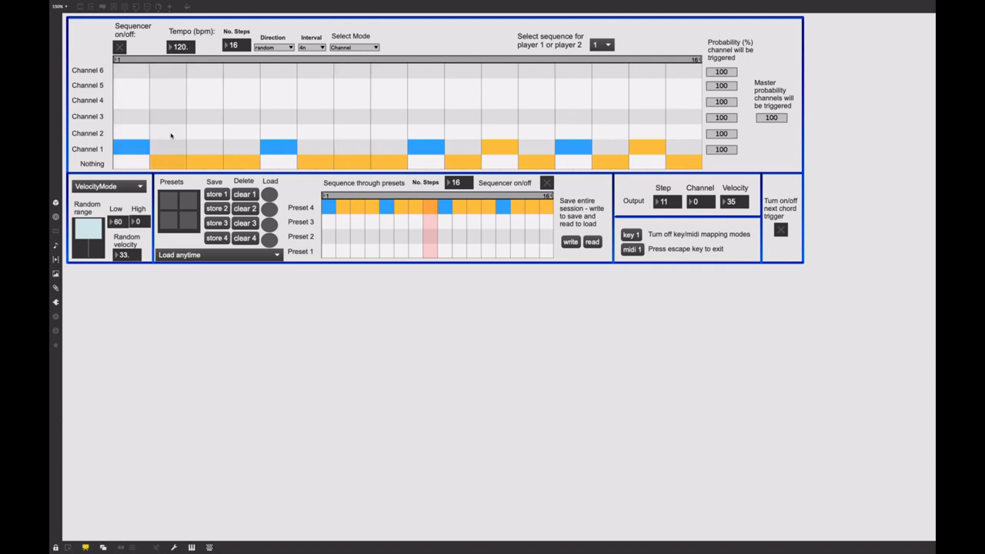
# Build an ascending run by assigning Channels 2 to 6 to steps 2 to 6 respectively.
pyautogui.click(169, 133)
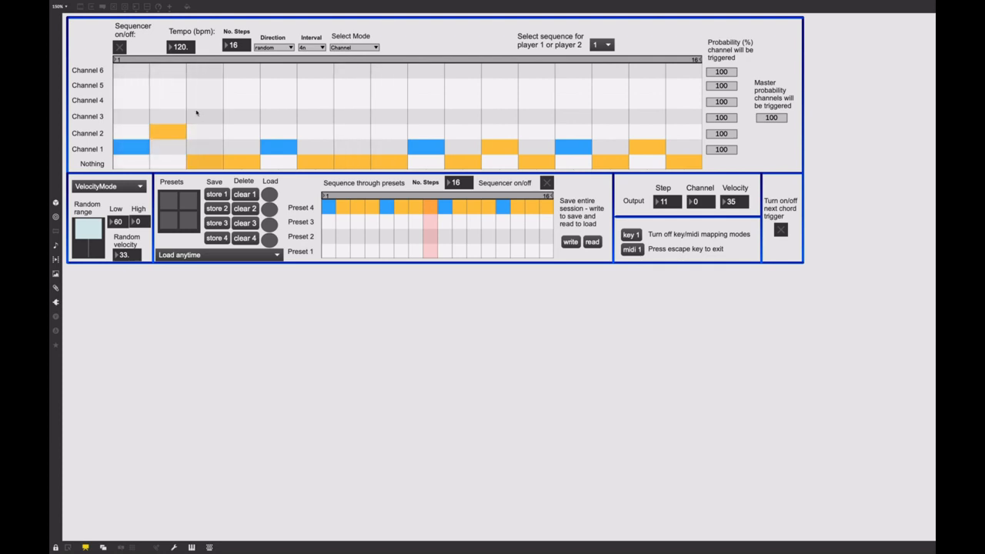
pyautogui.click(212, 117)
pyautogui.click(248, 98)
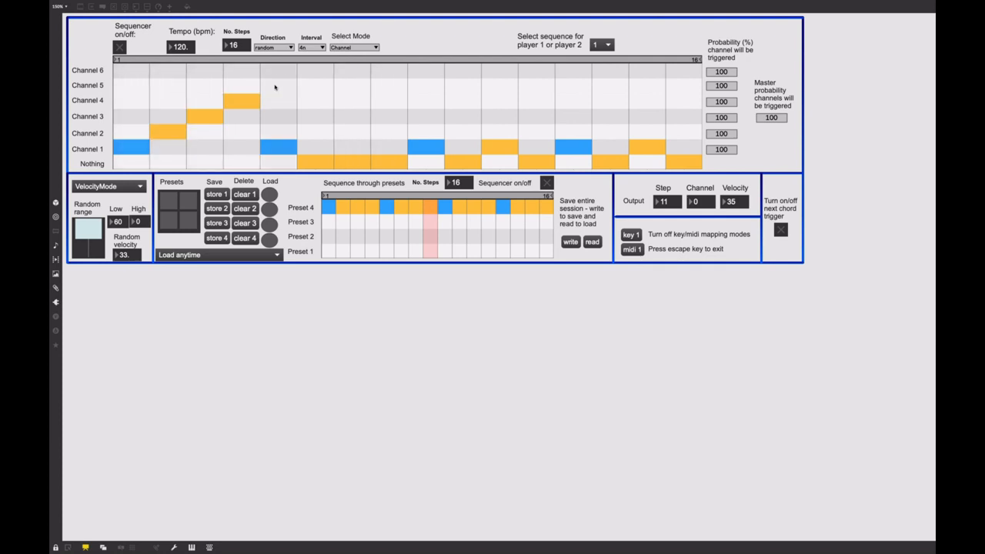
pyautogui.click(279, 86)
pyautogui.click(312, 71)
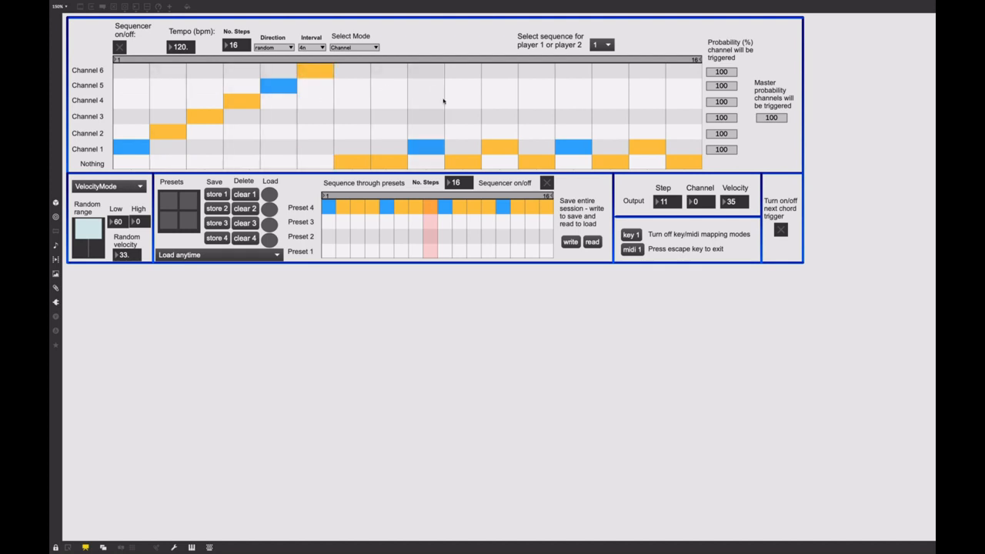
# Switch to Velocity mode and redraw the velocities of all 16 steps, ending with a ramp that rises from step 1 to step 16.
pyautogui.click(368, 48)
pyautogui.click(341, 65)
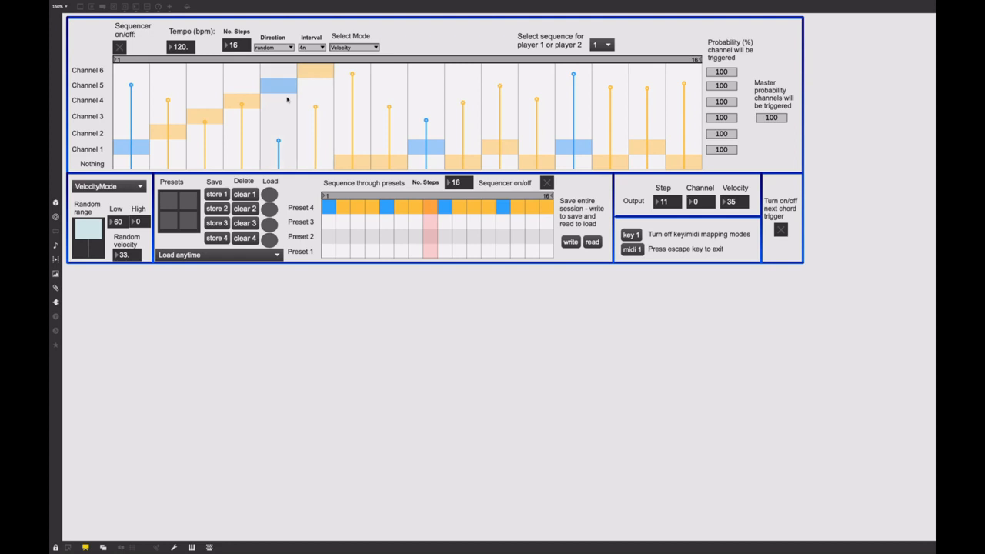
pyautogui.moveTo(132, 113)
pyautogui.mouseDown()
pyautogui.moveTo(149, 47)
pyautogui.moveTo(482, 15)
pyautogui.moveTo(689, 23)
pyautogui.mouseUp()
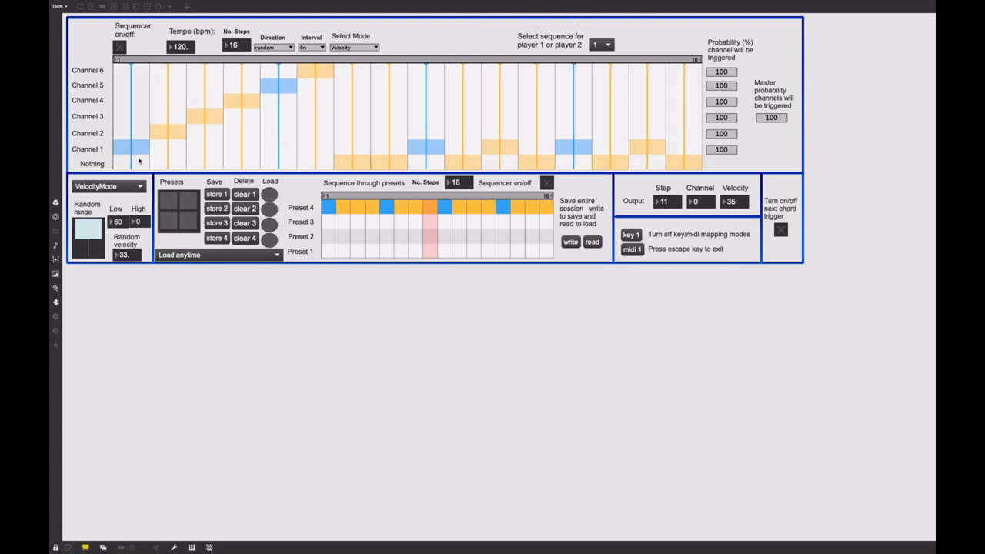
pyautogui.moveTo(139, 159)
pyautogui.mouseDown()
pyautogui.moveTo(238, 292)
pyautogui.moveTo(301, 315)
pyautogui.moveTo(693, 323)
pyautogui.mouseUp()
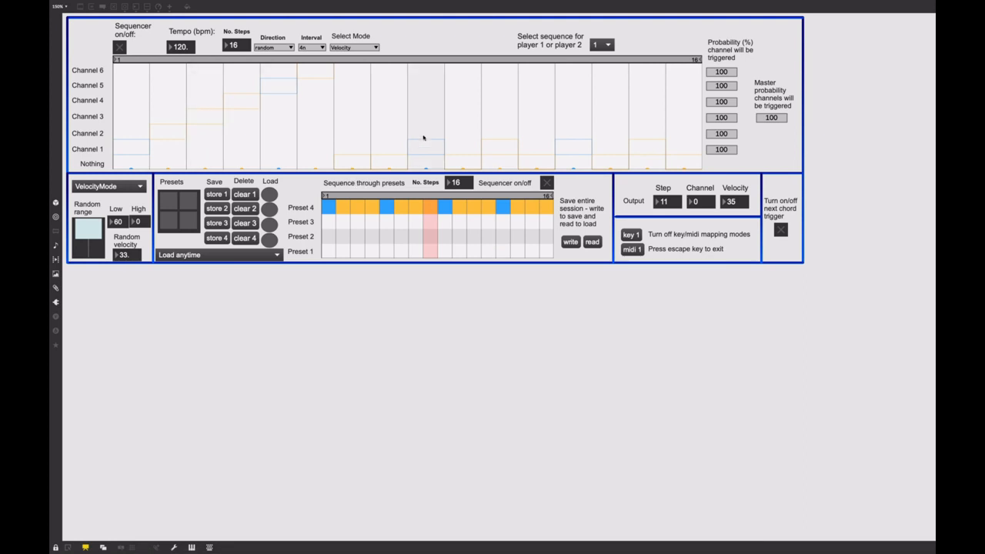
pyautogui.moveTo(133, 167)
pyautogui.mouseDown()
pyautogui.moveTo(166, 135)
pyautogui.moveTo(242, 94)
pyautogui.moveTo(279, 120)
pyautogui.moveTo(315, 99)
pyautogui.moveTo(373, 126)
pyautogui.moveTo(418, 108)
pyautogui.moveTo(548, 113)
pyautogui.mouseUp()
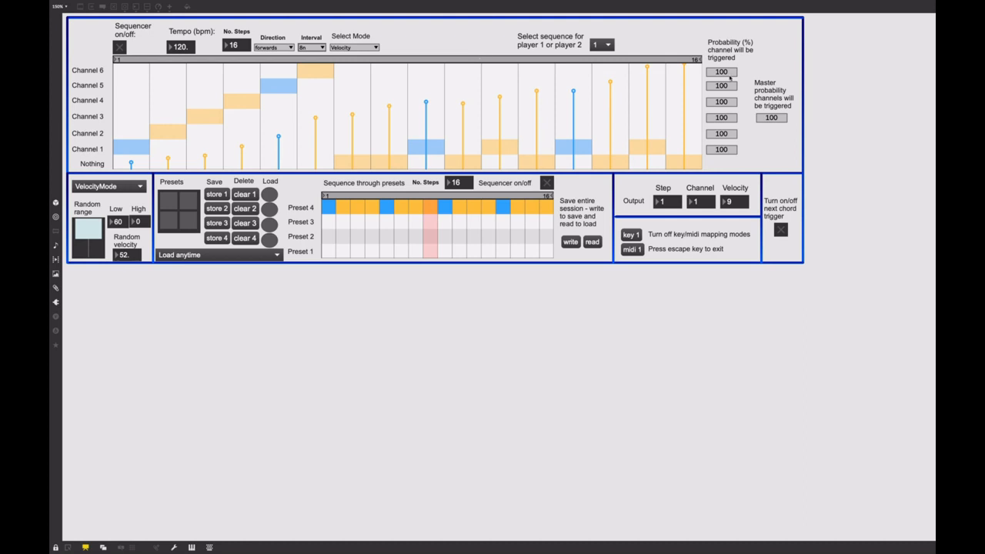
# Set Channel 6's trigger probability to 50% and return the grid to Channel mode.
pyautogui.moveTo(729, 76); pyautogui.dragTo(730, 115)
pyautogui.click(358, 47)
pyautogui.click(360, 58)
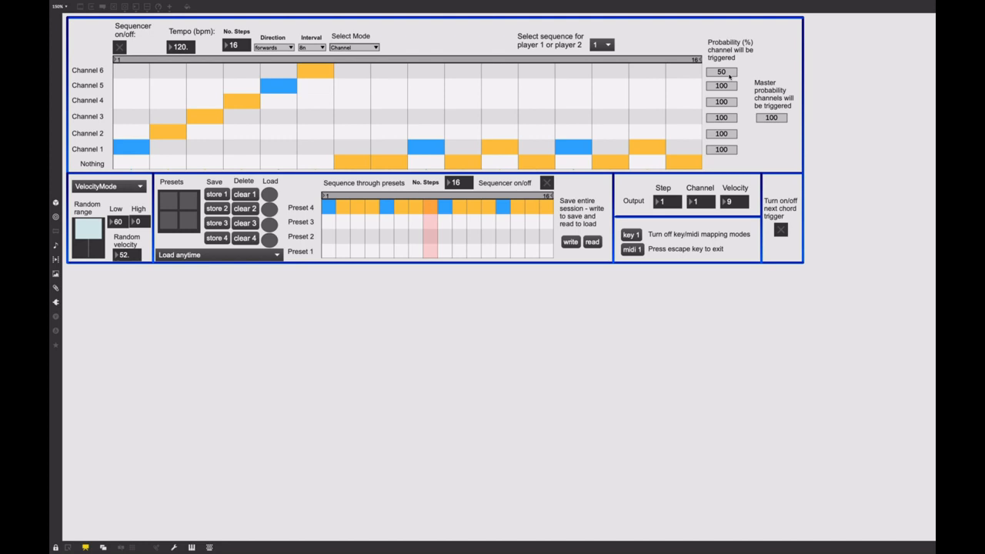
# Set the master probability for triggering channels to 60%.
pyautogui.moveTo(724, 85); pyautogui.dragTo(724, 79)
pyautogui.moveTo(768, 113); pyautogui.dragTo(773, 119)
pyautogui.moveTo(774, 119); pyautogui.dragTo(775, 138)
# Switch between the players' sequences and leave the sequence for player 2 selected.
pyautogui.click(601, 45)
pyautogui.click(603, 70)
pyautogui.click(601, 45)
pyautogui.click(600, 58)
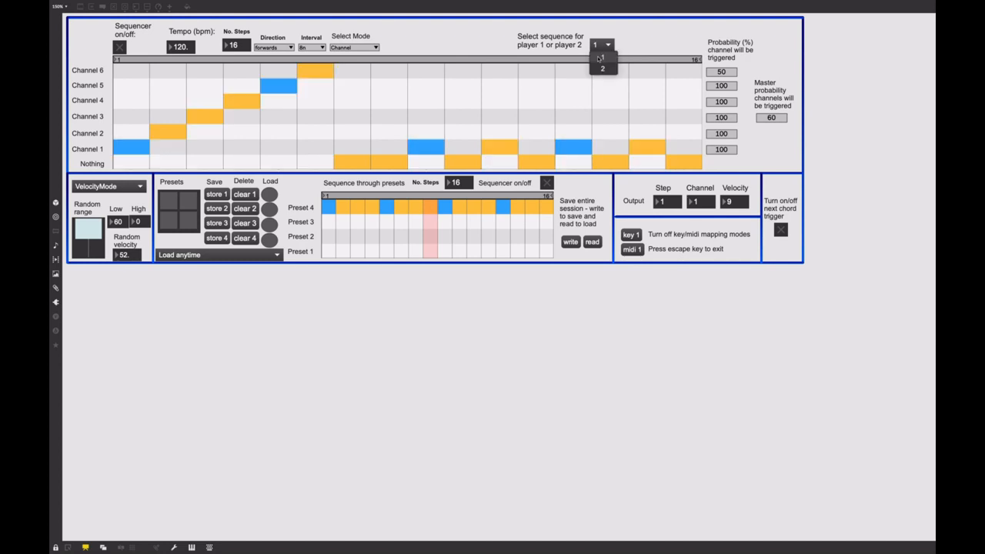
pyautogui.click(603, 69)
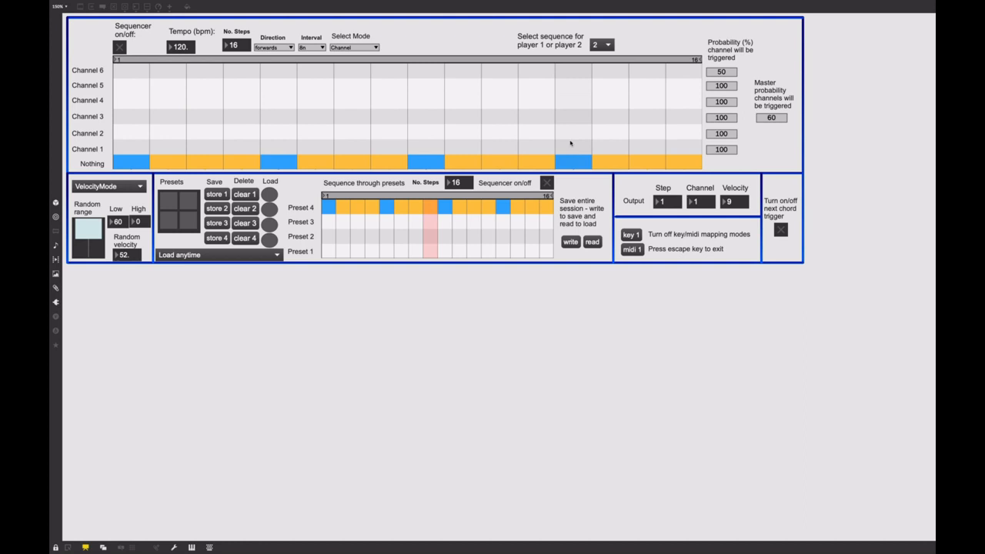
# Switch back to Max, change the velocity source to RandomVelocity and set the random range from 0 to about 53.
pyautogui.moveTo(770, 530)
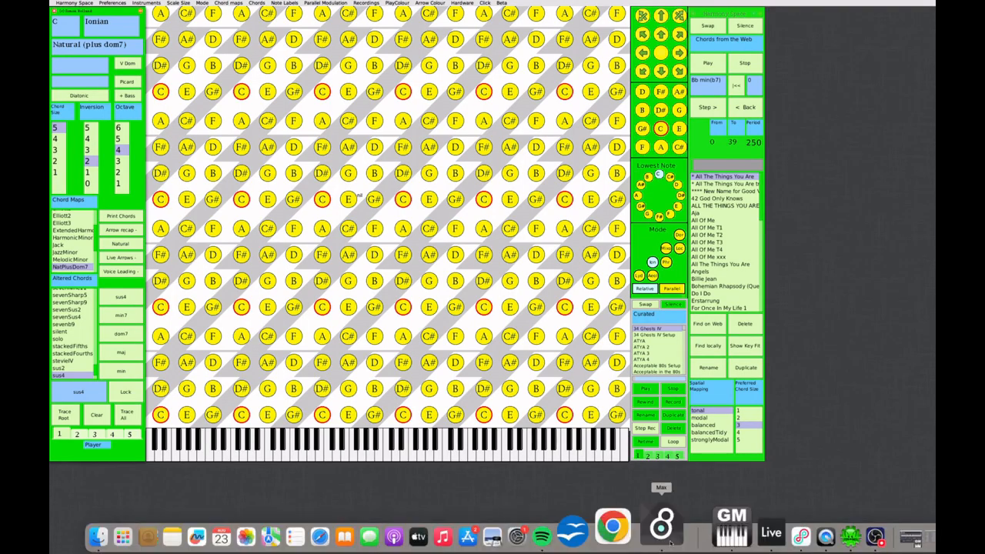
pyautogui.click(670, 543)
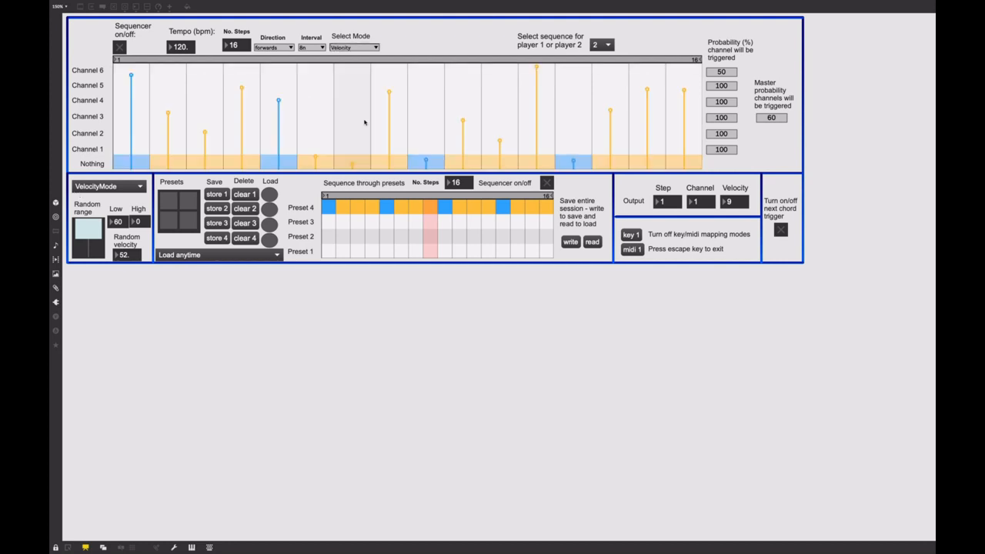
pyautogui.click(116, 187)
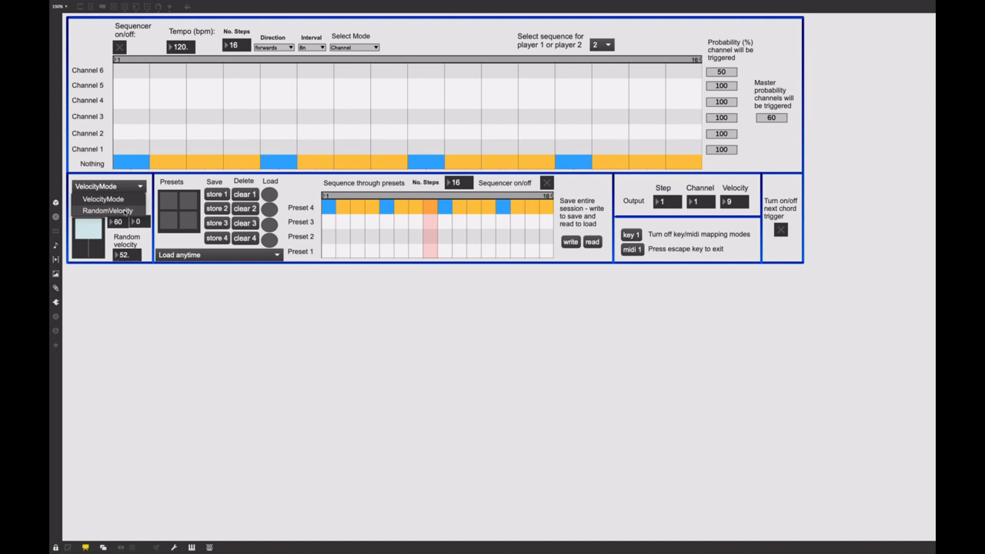
pyautogui.click(126, 210)
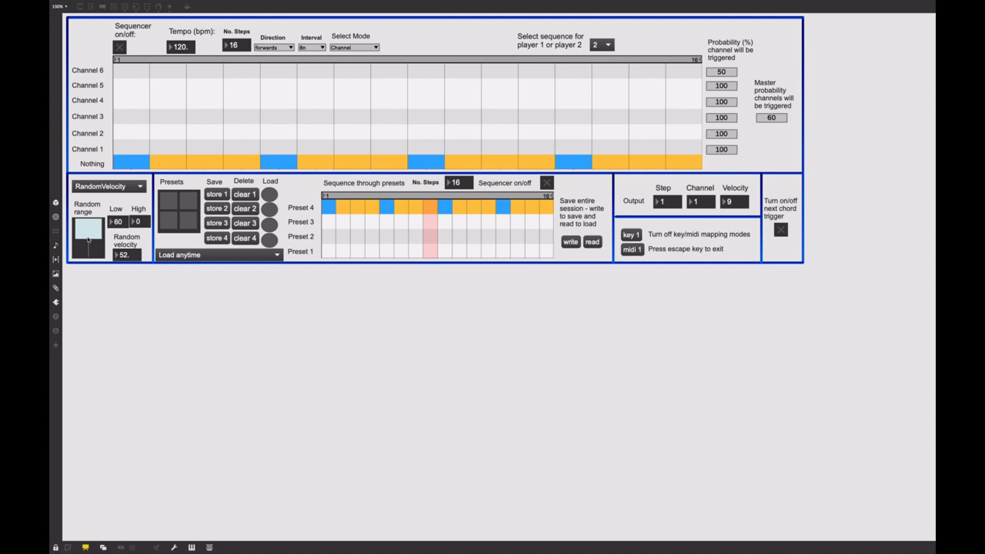
pyautogui.moveTo(88, 240); pyautogui.dragTo(97, 279)
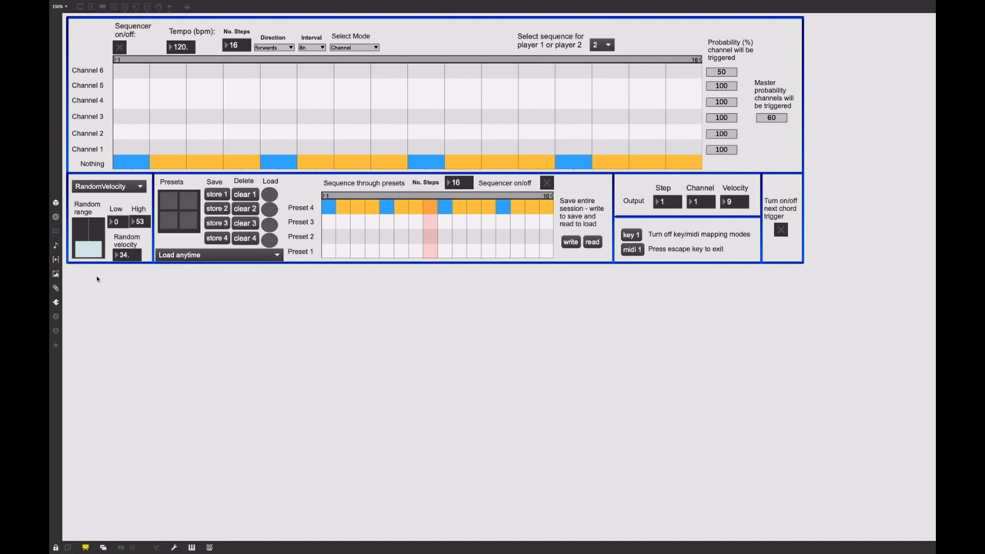
# Set the high limit of the random velocity range to 55 and load preset 3 into the sequencer.
pyautogui.moveTo(143, 227); pyautogui.dragTo(144, 226)
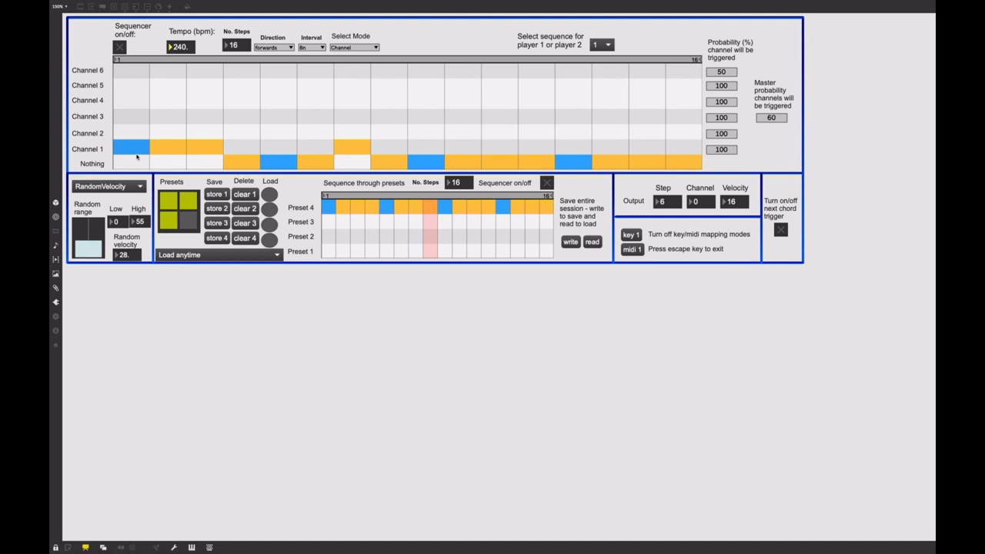
pyautogui.click(269, 225)
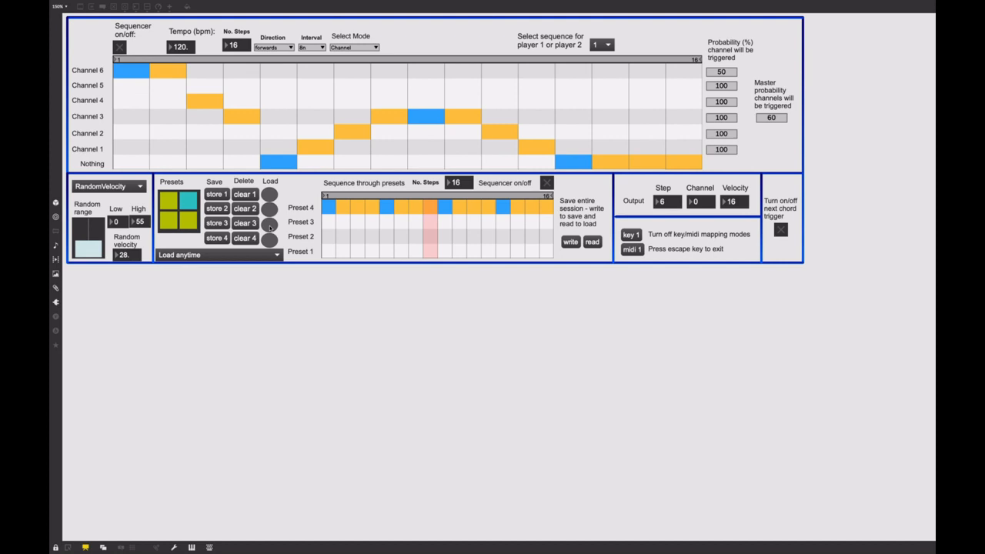
pyautogui.click(270, 227)
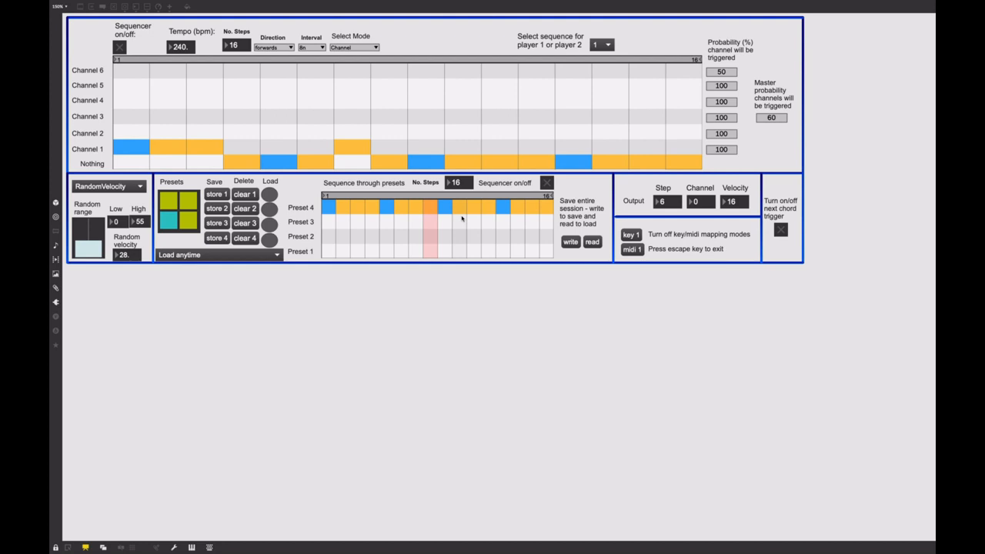
# Run the preset sequencer together with the main sequencer to play through the stored presets.
pyautogui.click(546, 184)
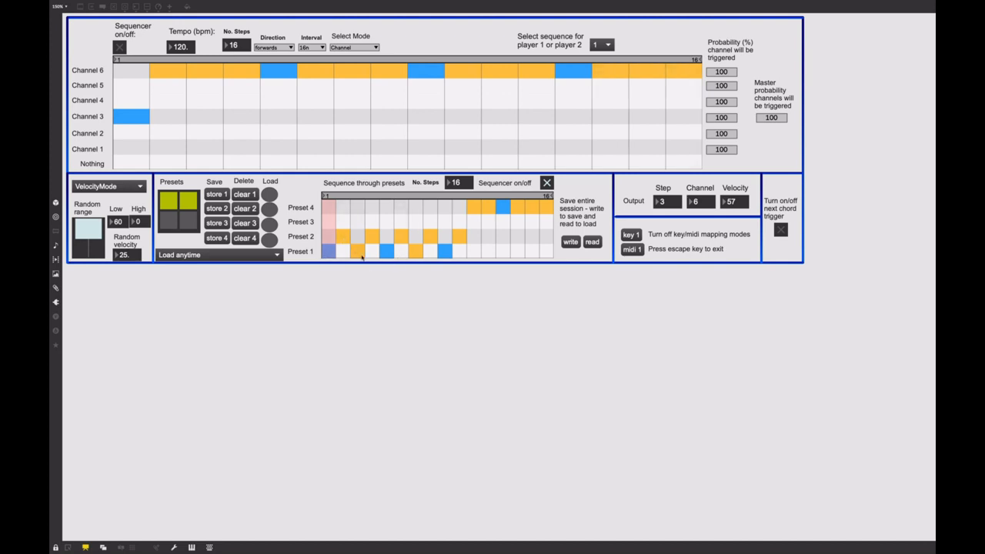
pyautogui.click(121, 47)
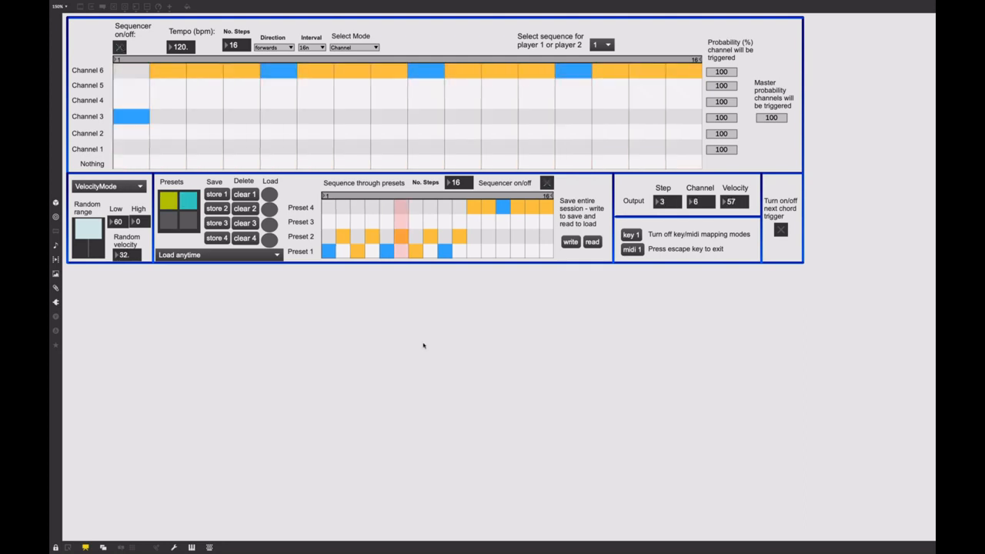
# Keep preset loading at Load anytime and switch back and forth between presets 1 and 2.
pyautogui.click(253, 260)
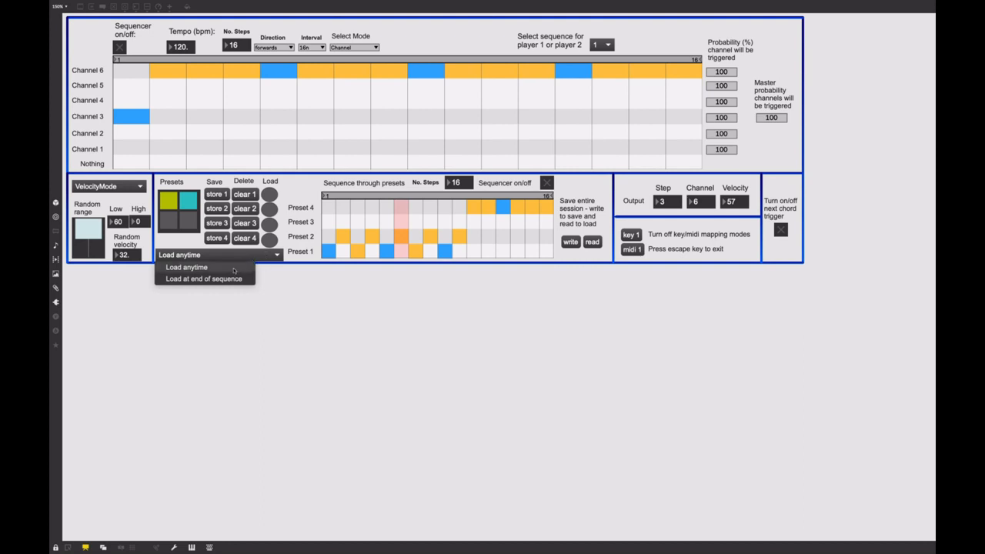
pyautogui.click(234, 269)
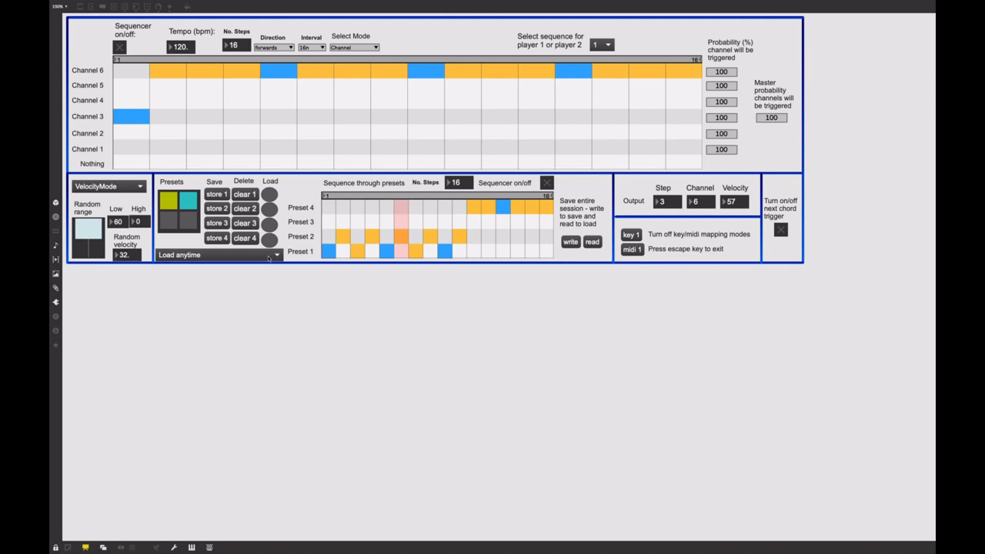
pyautogui.click(272, 209)
pyautogui.click(271, 196)
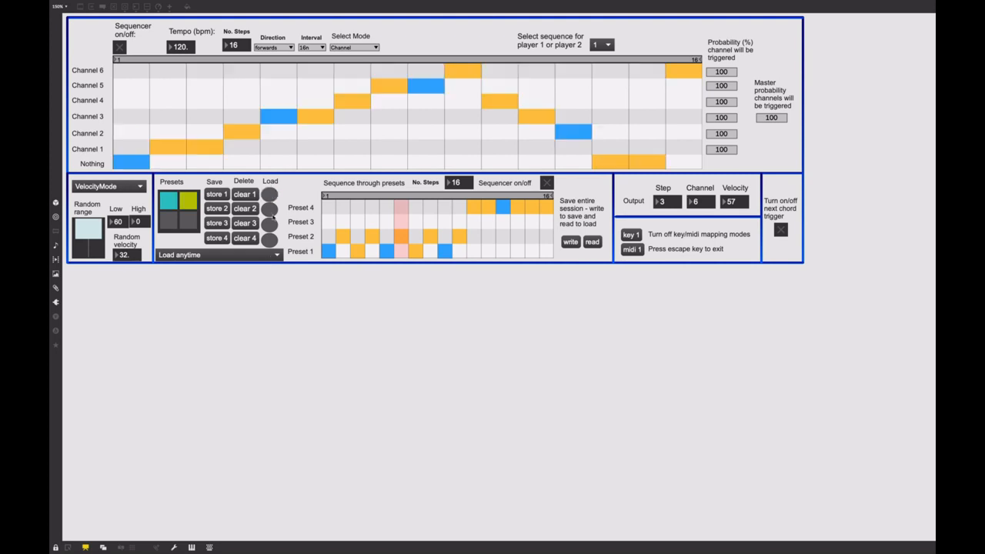
pyautogui.click(273, 209)
pyautogui.click(272, 195)
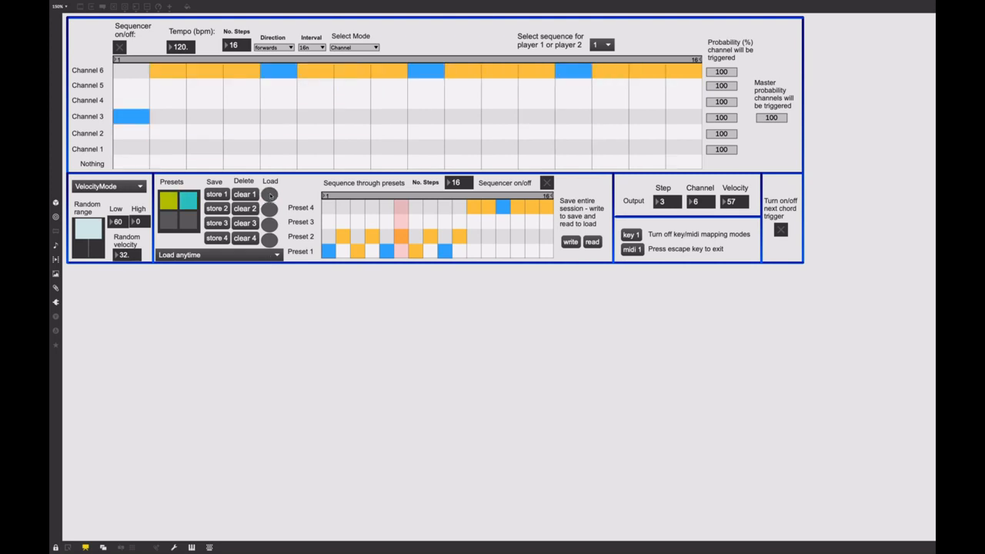
pyautogui.click(271, 209)
pyautogui.click(271, 211)
# Set presets to Load at end of sequence and test it by loading preset 2 while the main sequencer plays.
pyautogui.click(250, 259)
pyautogui.click(239, 278)
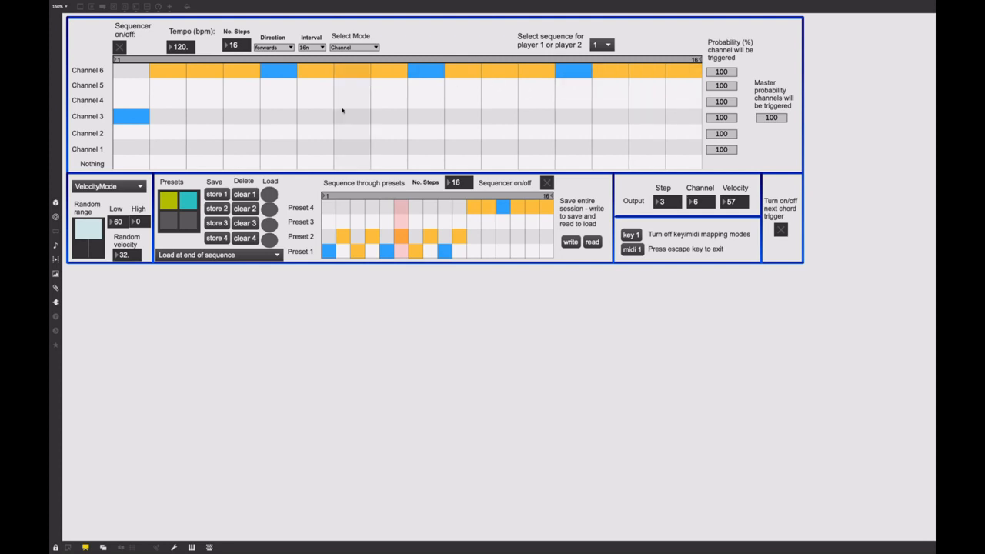
pyautogui.click(120, 47)
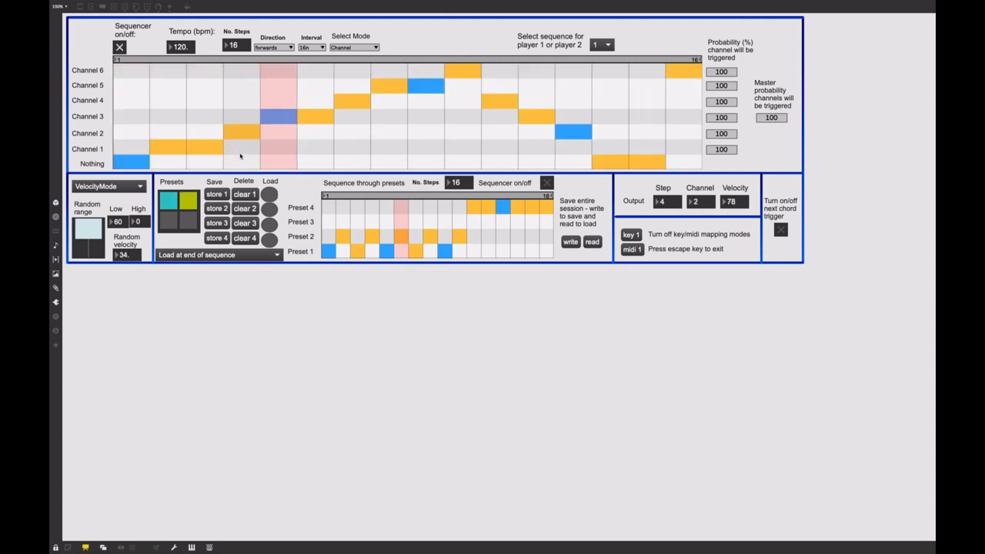
pyautogui.click(270, 209)
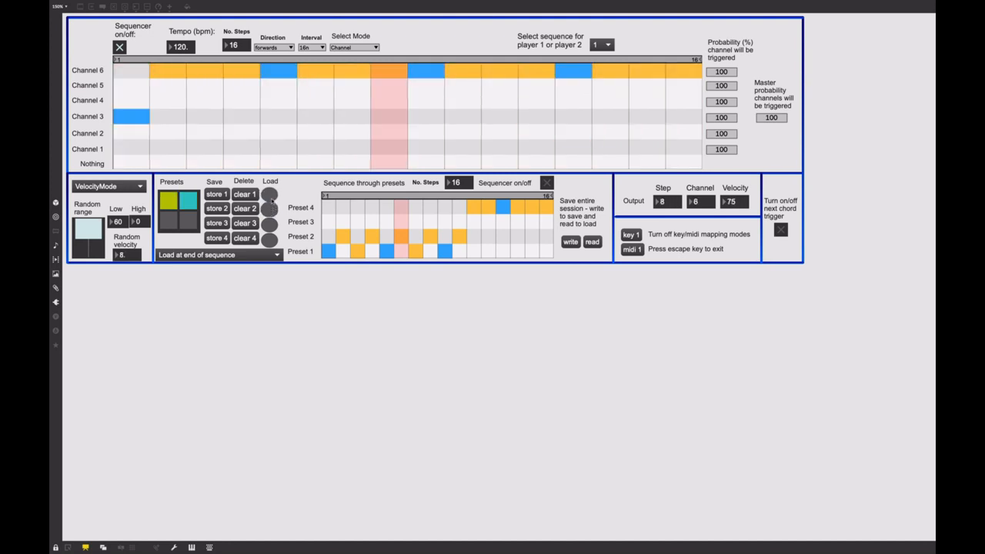
pyautogui.click(120, 48)
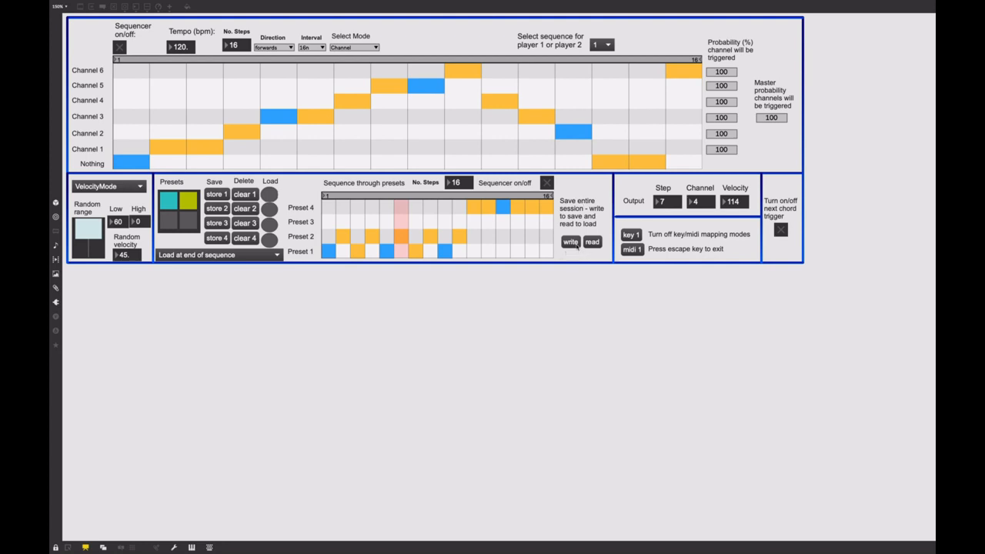
# Write the entire session to a .maxpresets file on the Desktop, and open and cancel the dialog for reading a session.
pyautogui.click(577, 239)
pyautogui.write('example')
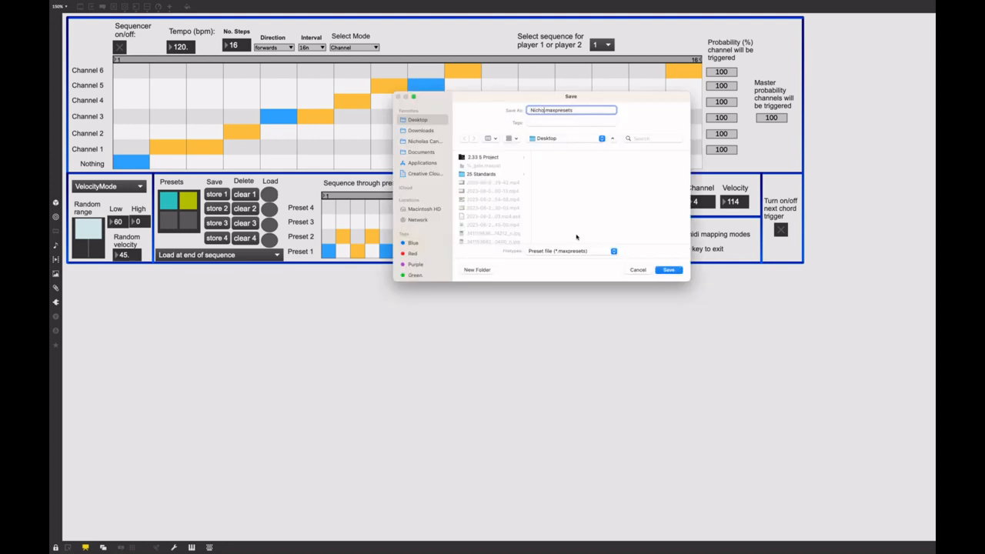
pyautogui.click(668, 272)
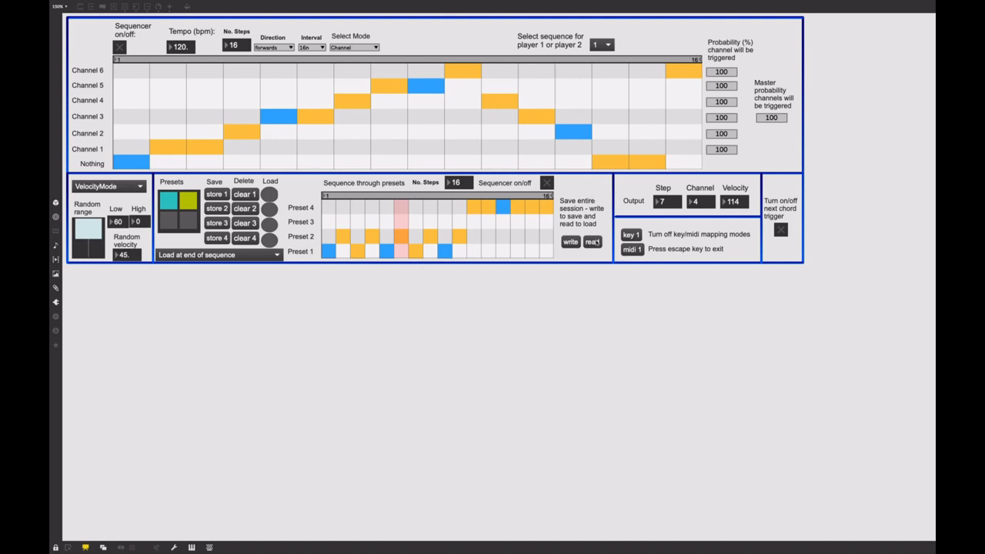
pyautogui.click(592, 242)
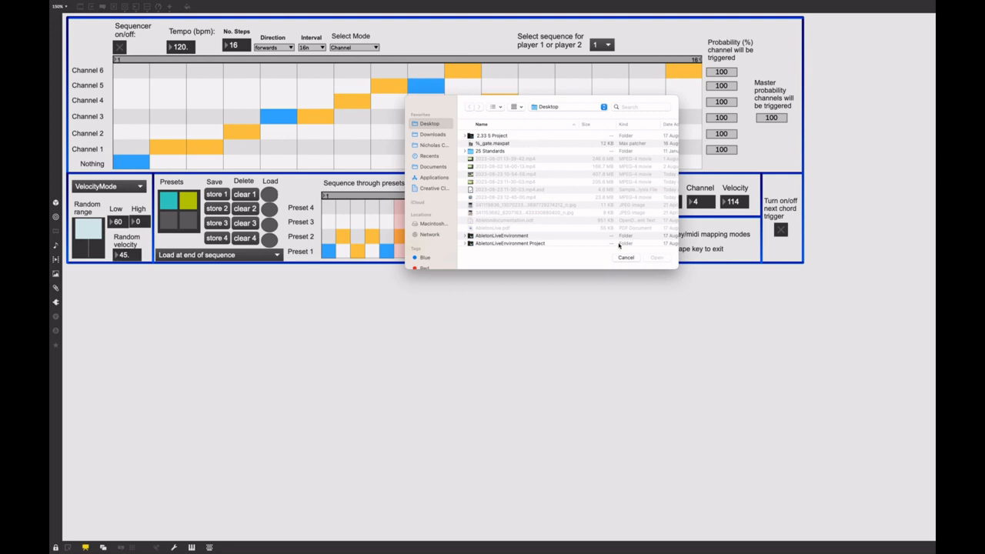
pyautogui.click(625, 257)
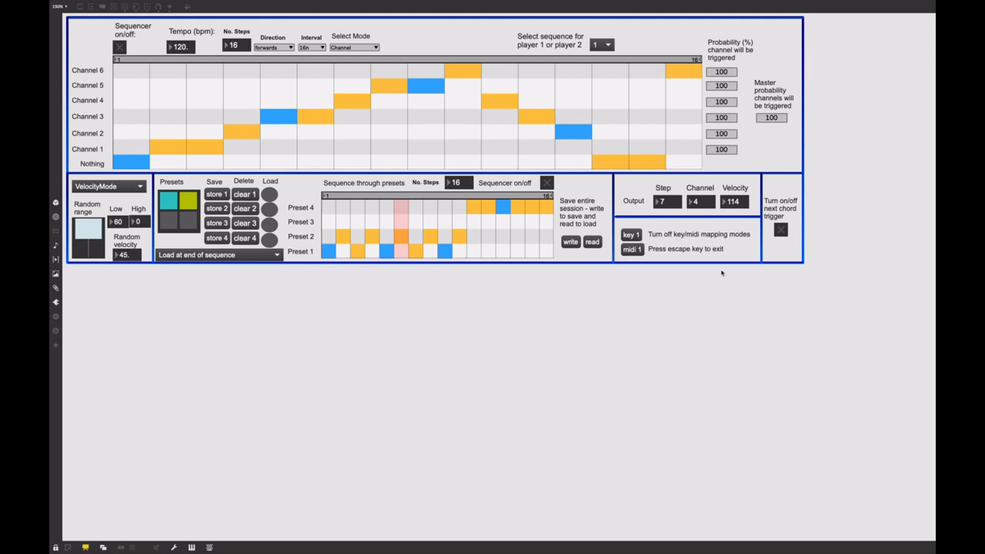
# Show the key mapping and MIDI mapping modes, selecting preset load buttons as mapping targets, and exit both modes.
pyautogui.click(631, 235)
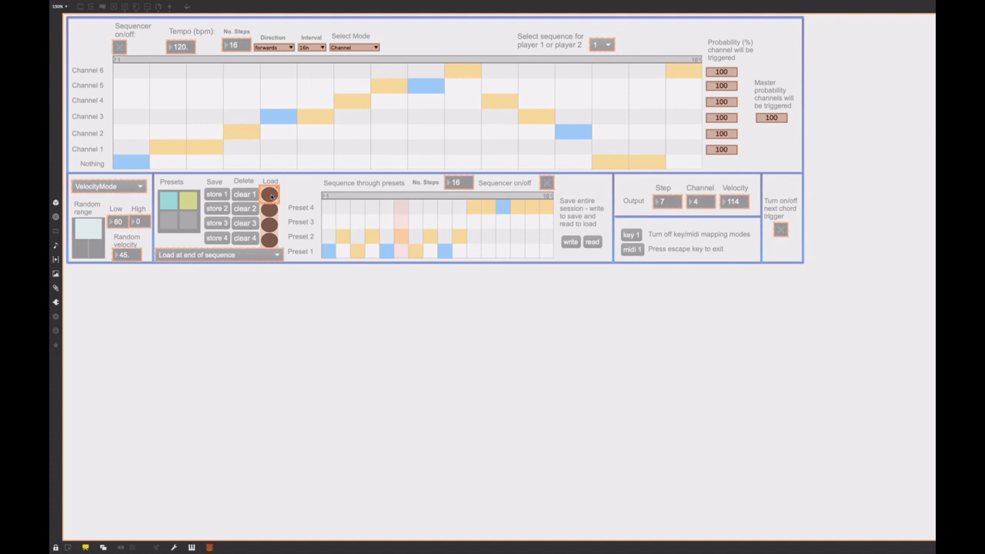
pyautogui.press('Escape')
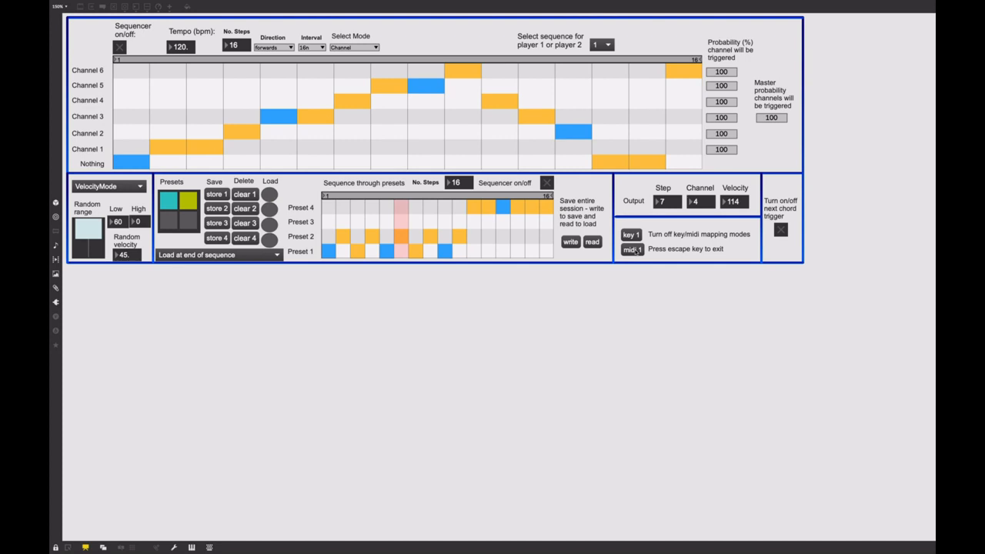
pyautogui.hotkey('ctrl', 'e')
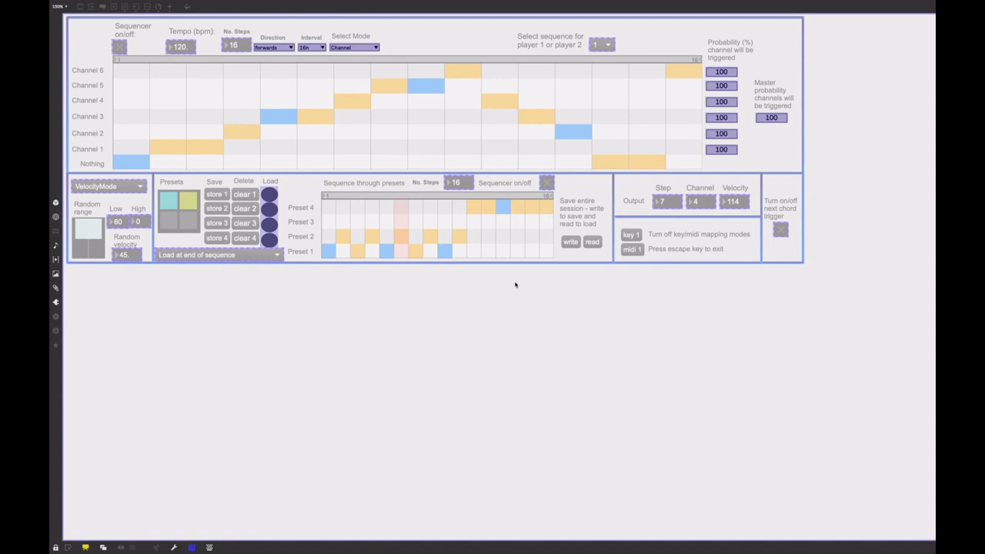
pyautogui.click(270, 211)
pyautogui.click(267, 225)
pyautogui.click(269, 208)
pyautogui.hotkey('ctrl', 'e')
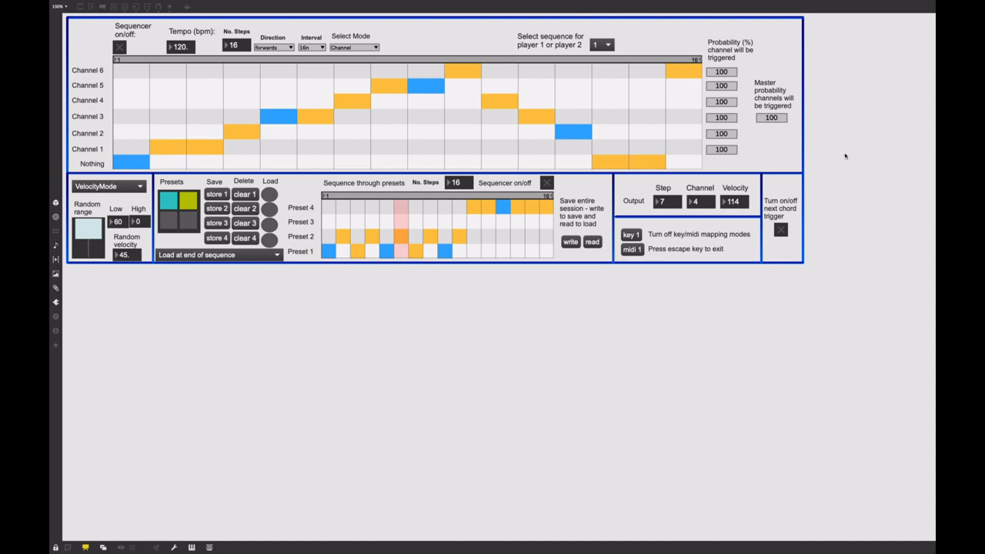
# Turn on the next chord trigger and view Harmony Space before returning to Max.
pyautogui.click(780, 229)
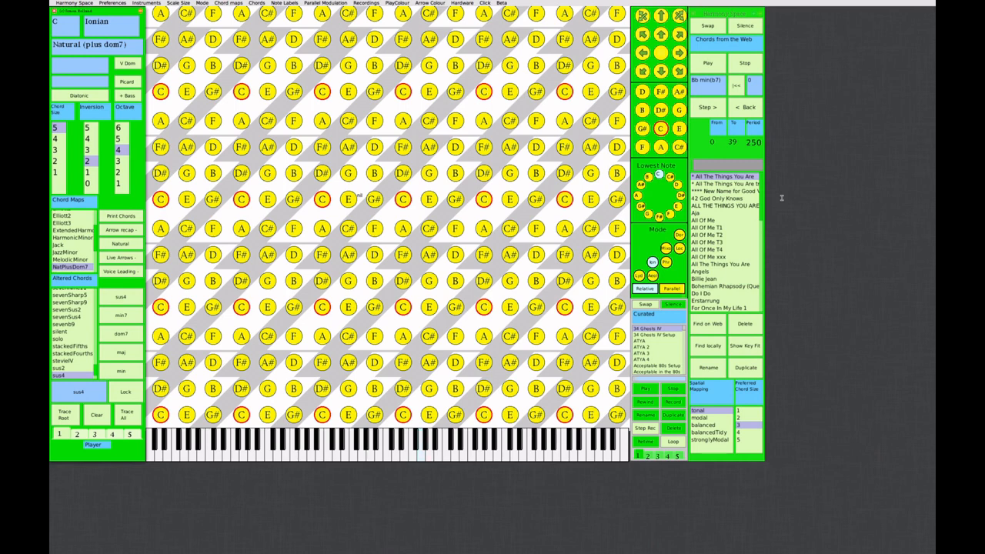
pyautogui.moveTo(686, 551)
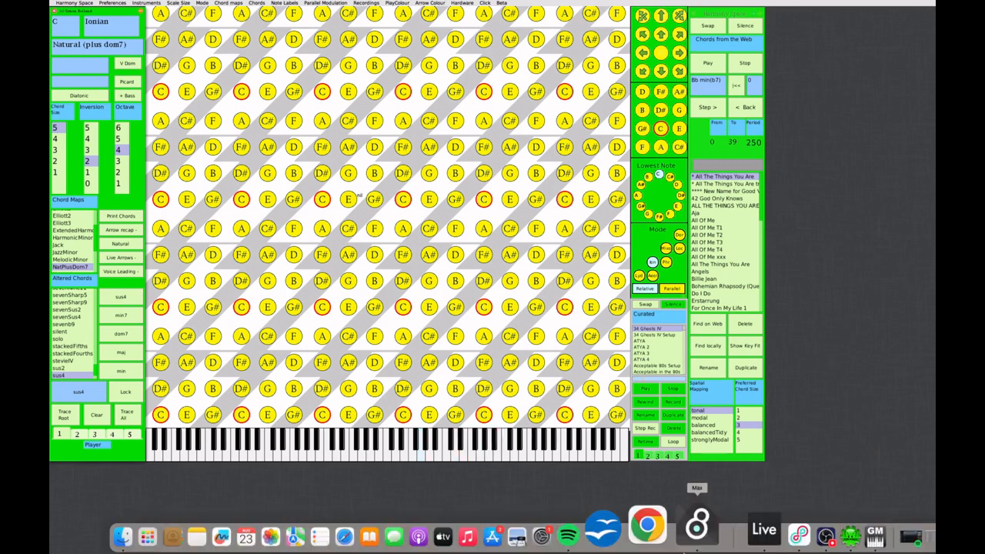